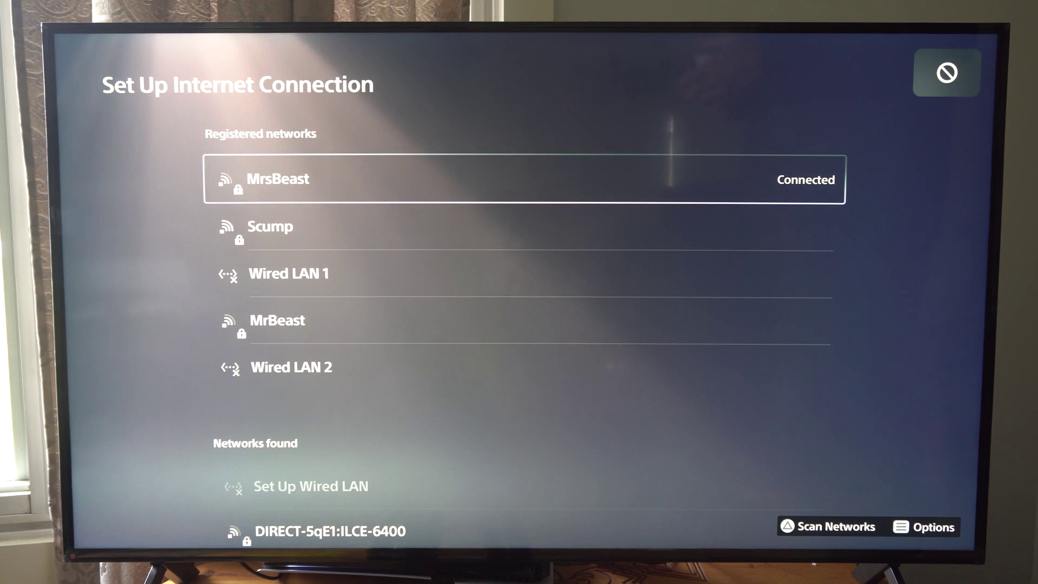
Move focus to Scump, then back out of Set Up Internet Connection to the home screen.
key("Down")
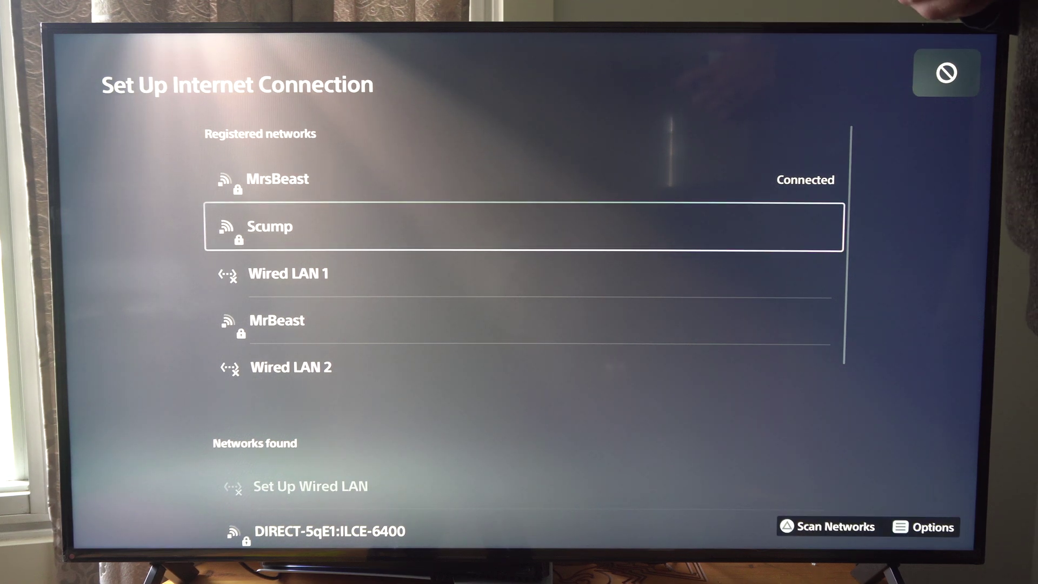
key("Escape")
key("Escape")
key("Escape")
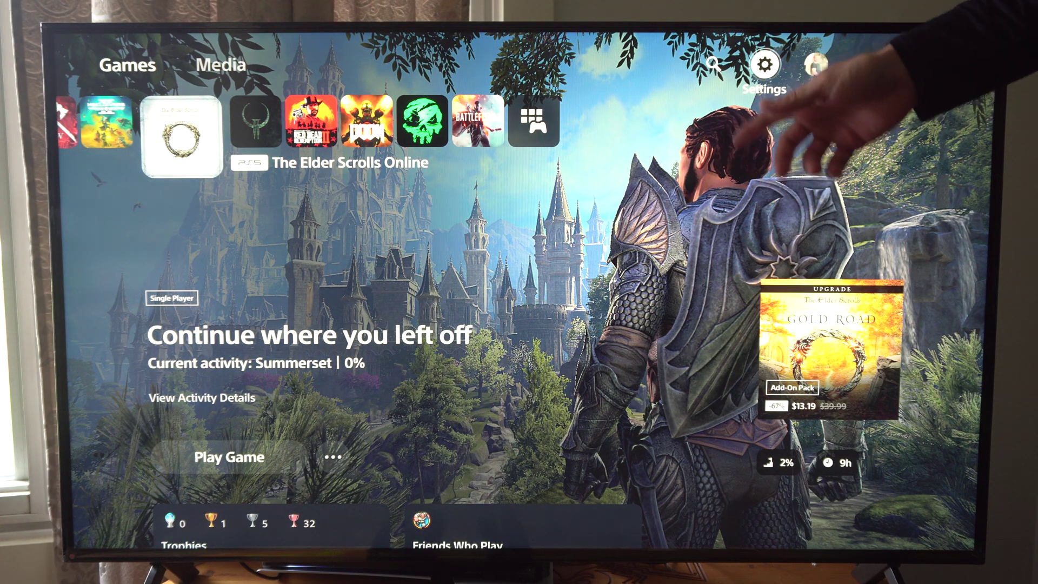
Reopen Set Up Internet Connection via Settings > Network > Settings to list registered networks.
key("Return")
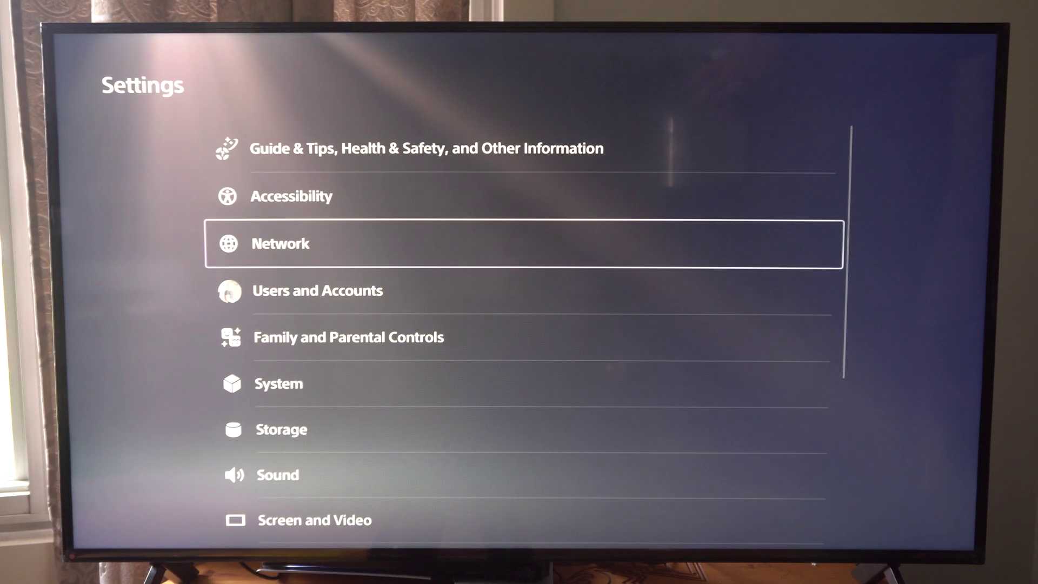
key("Return")
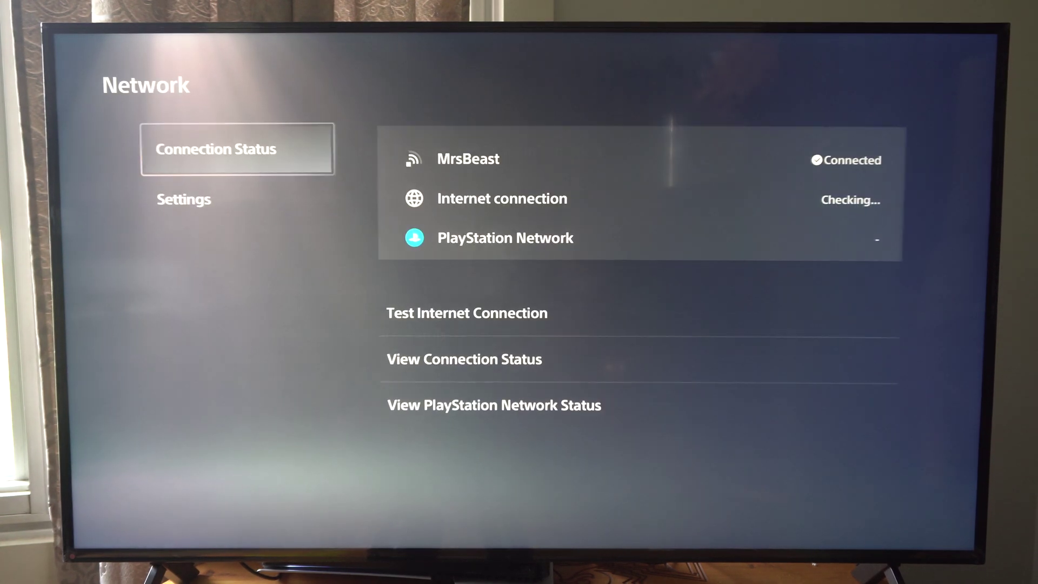
key("Down")
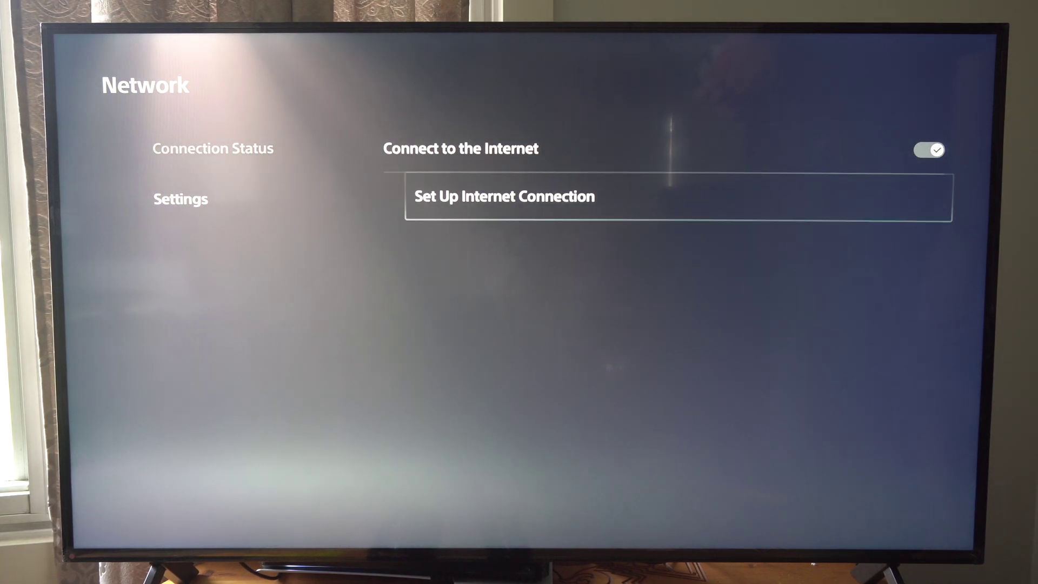
key("Return")
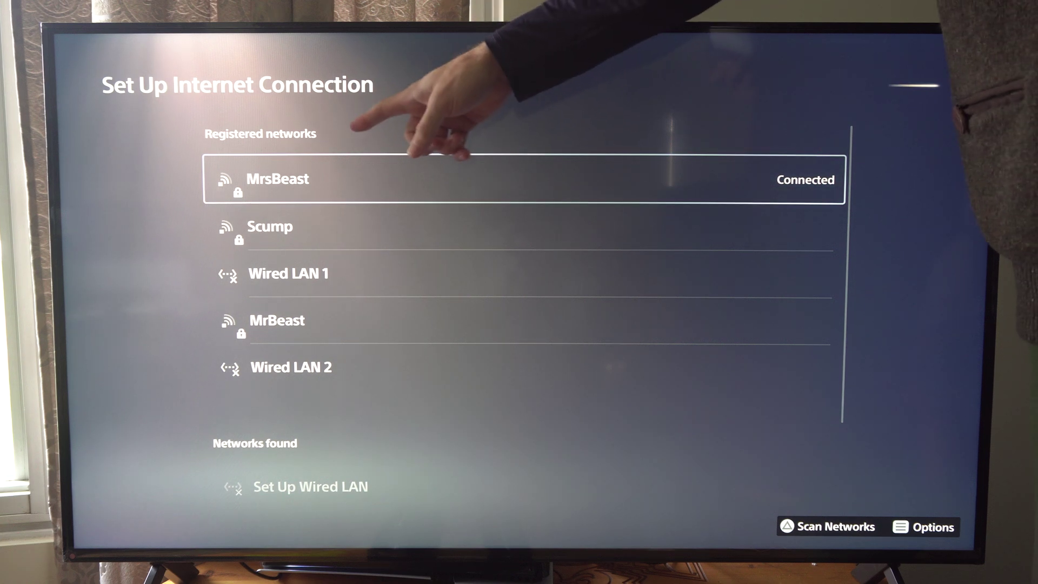
Highlight Scump and choose Forget from its Options menu, confirming with OK.
key("Down")
key("Down")
key("Down")
key("Down")
key("Down")
key("Down")
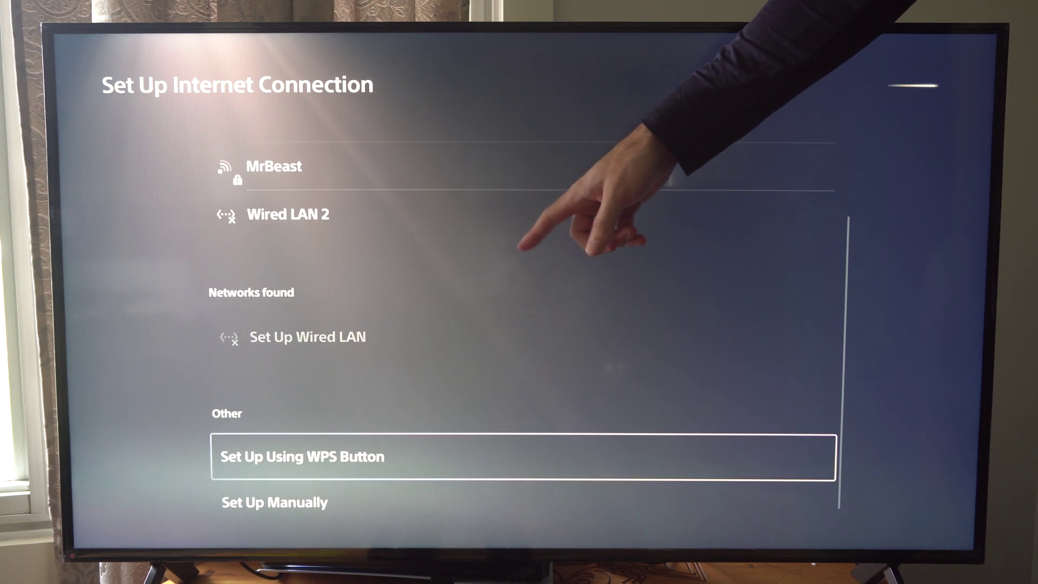
key("Up")
key("Up")
key("Up")
key("Up")
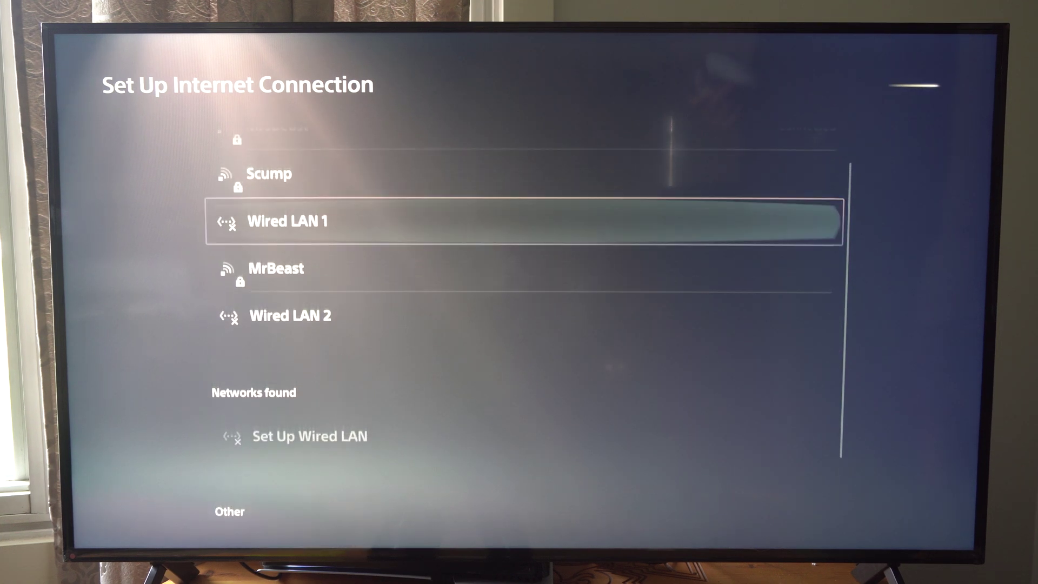
key("Up")
key("Up")
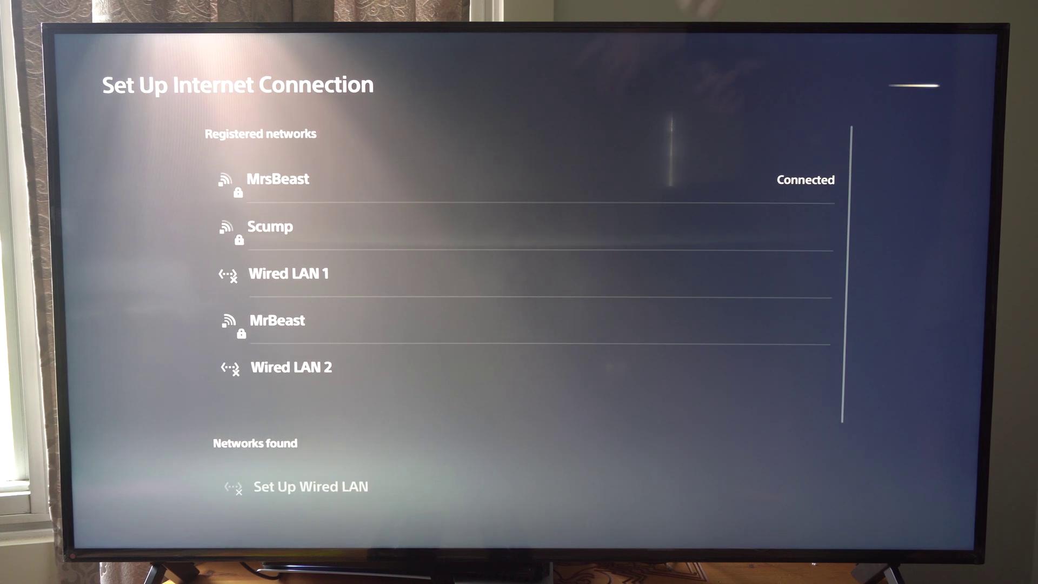
key("Down")
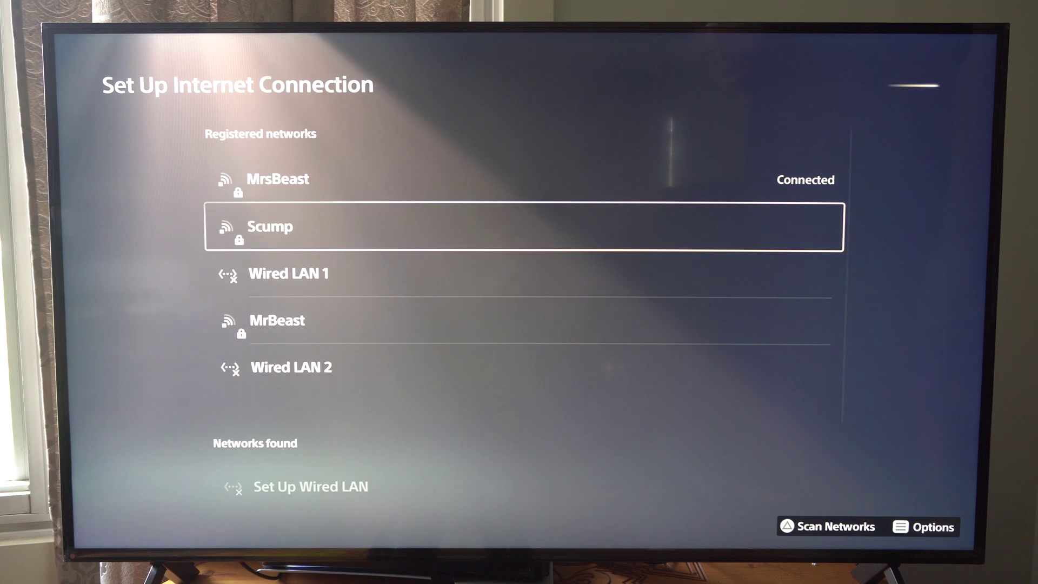
key("Menu")
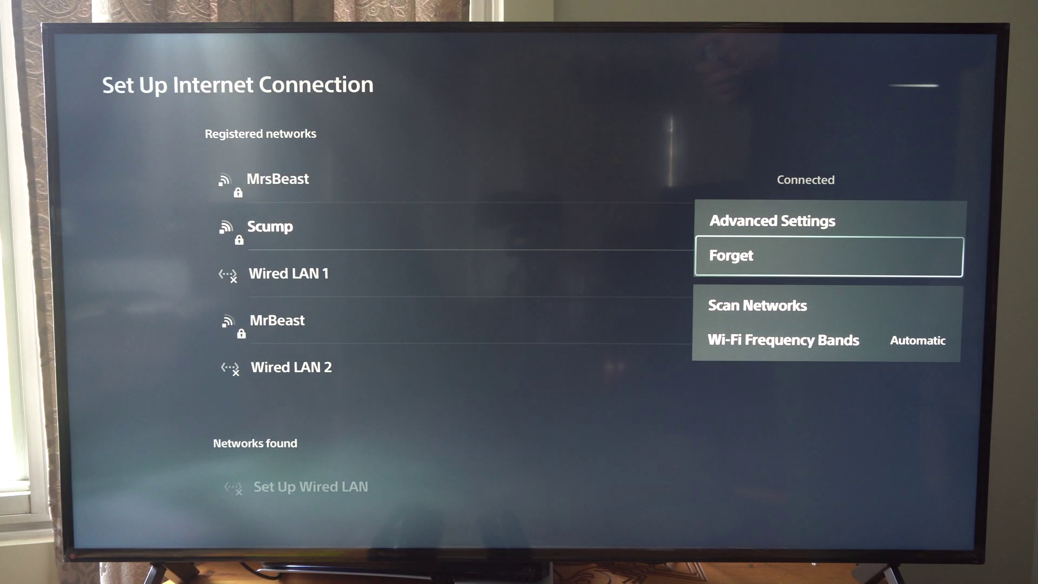
key("Return")
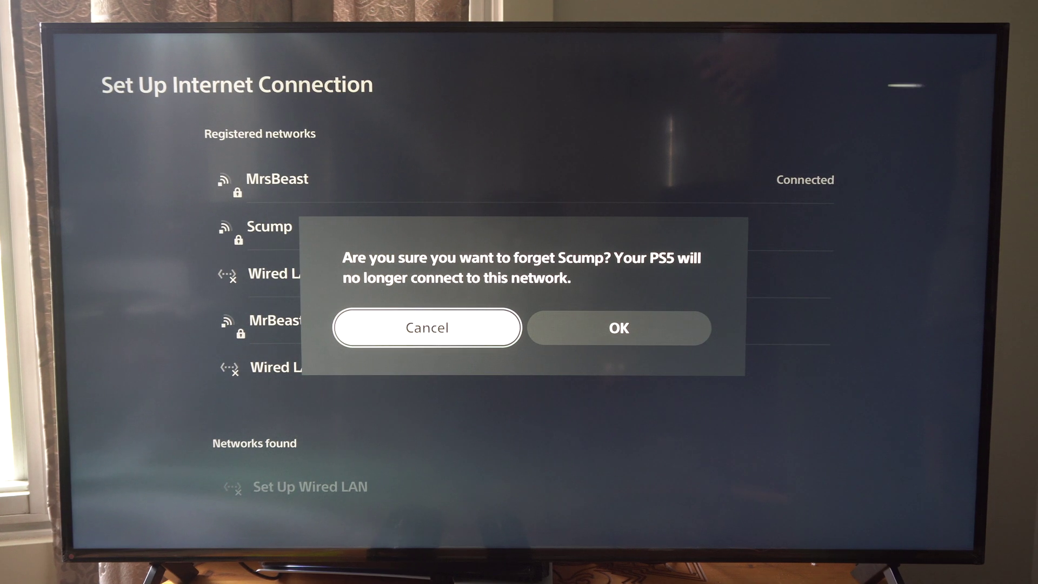
key("Right")
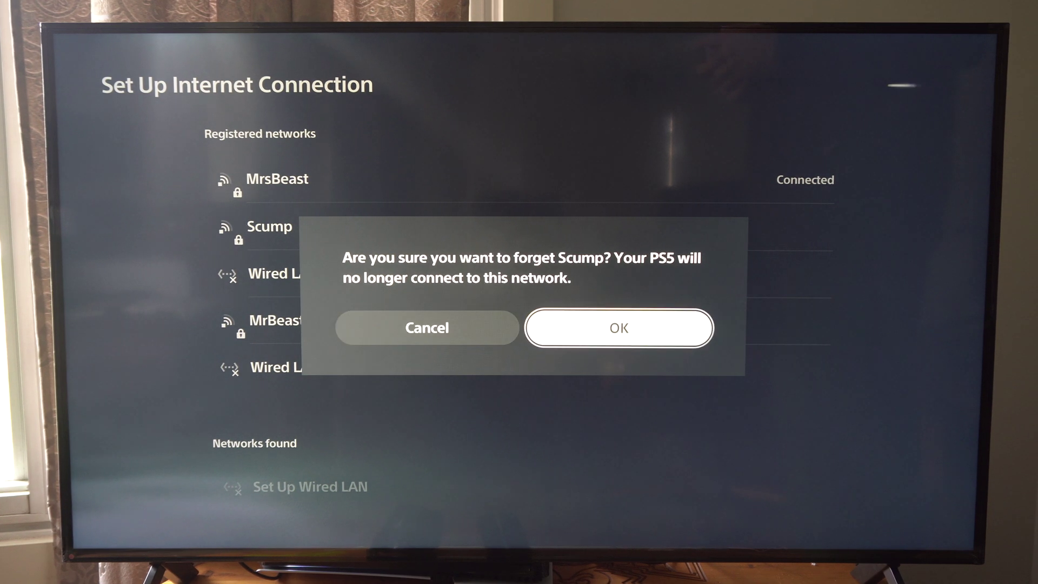
key("Return")
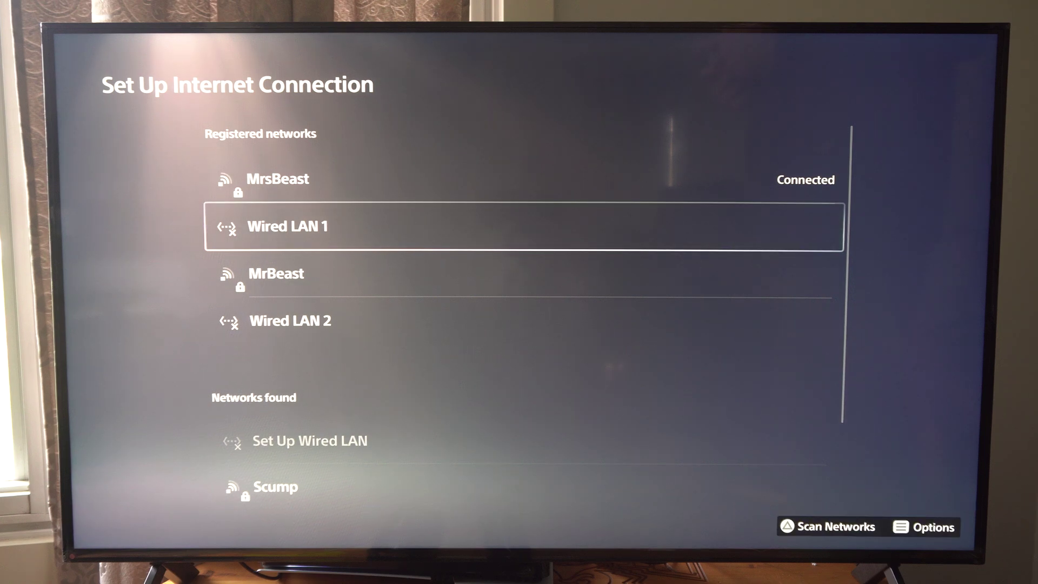
key("F1")
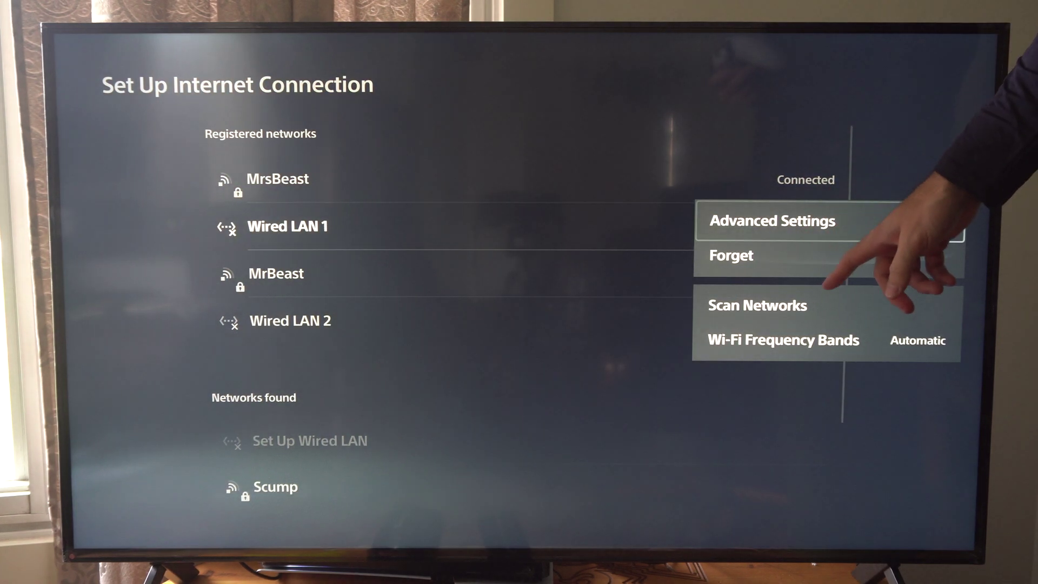
key("Down")
key("Down")
key("Return")
key("Up")
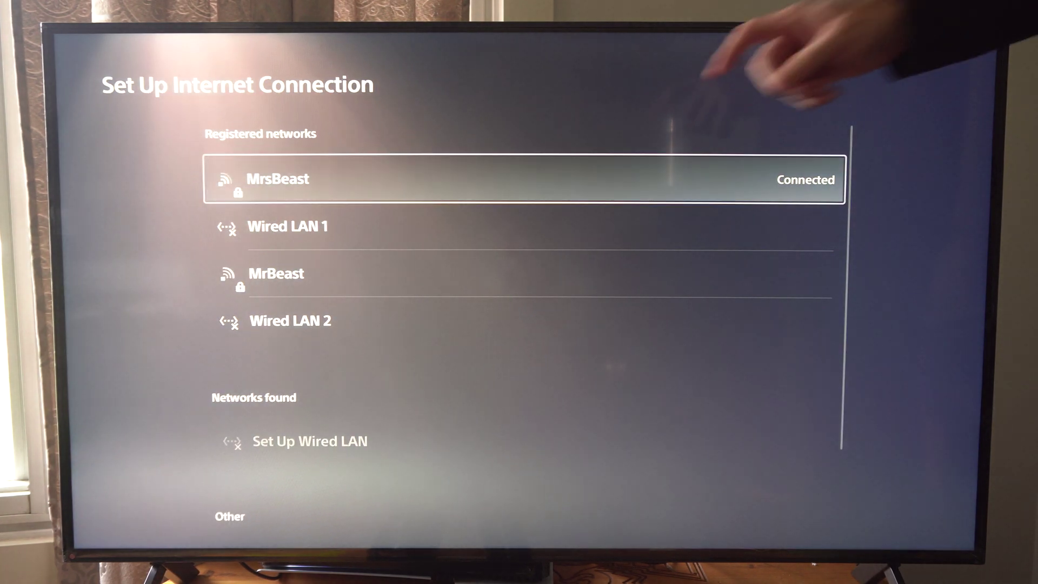
key("Down")
key("Down")
key("Down")
key("Down")
key("Down")
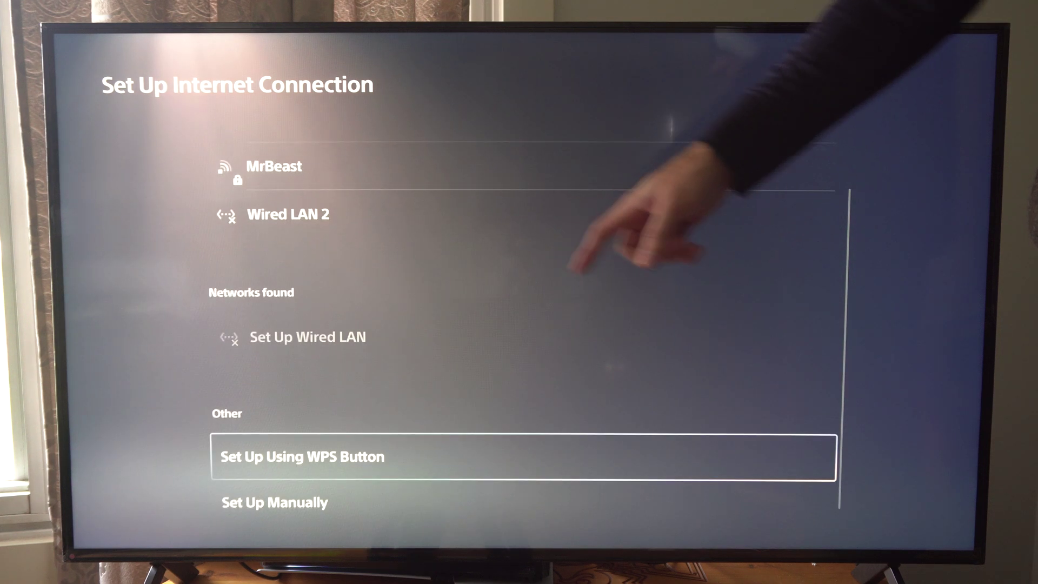
key("Up")
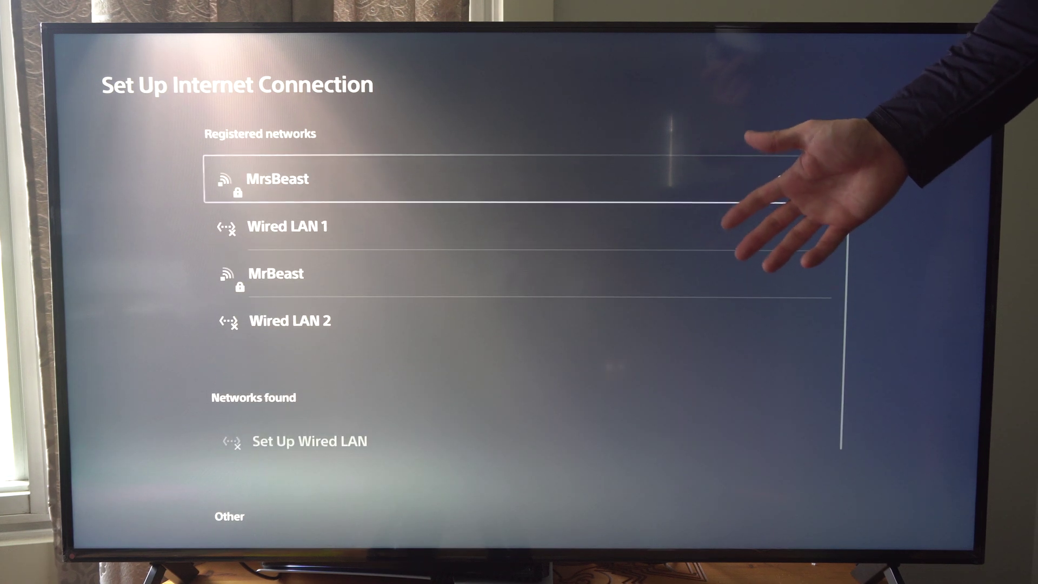
key("Down")
key("Down")
key("Down")
key("Down")
key("Down")
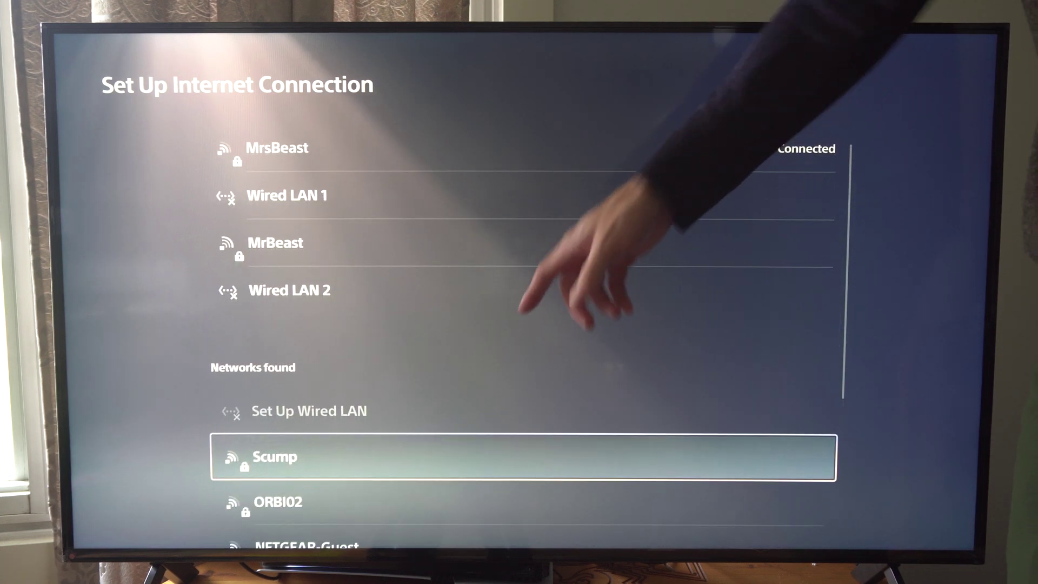
key("Return")
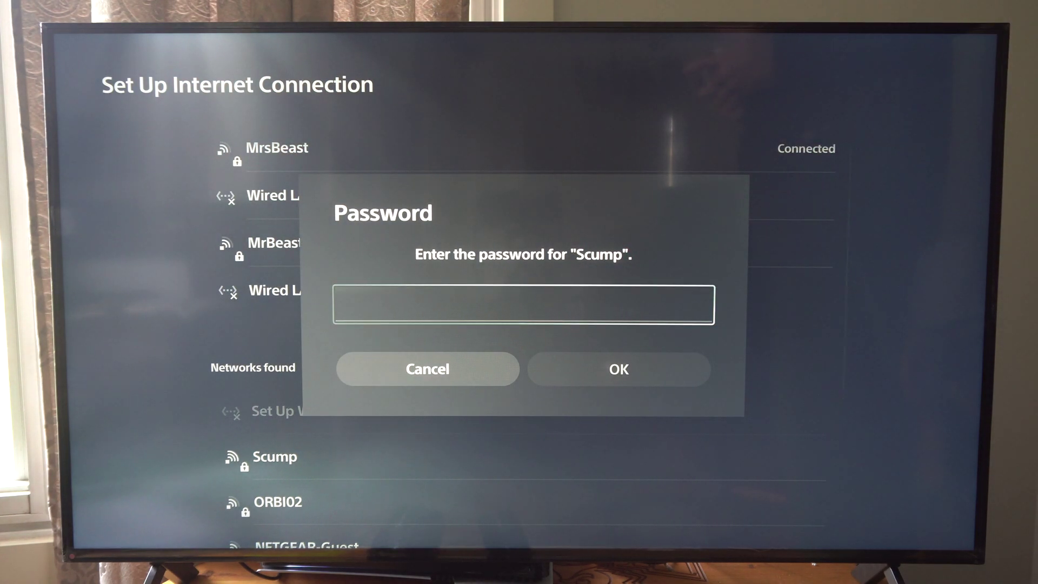
key("Escape")
key("Up")
key("Up")
key("Up")
key("Up")
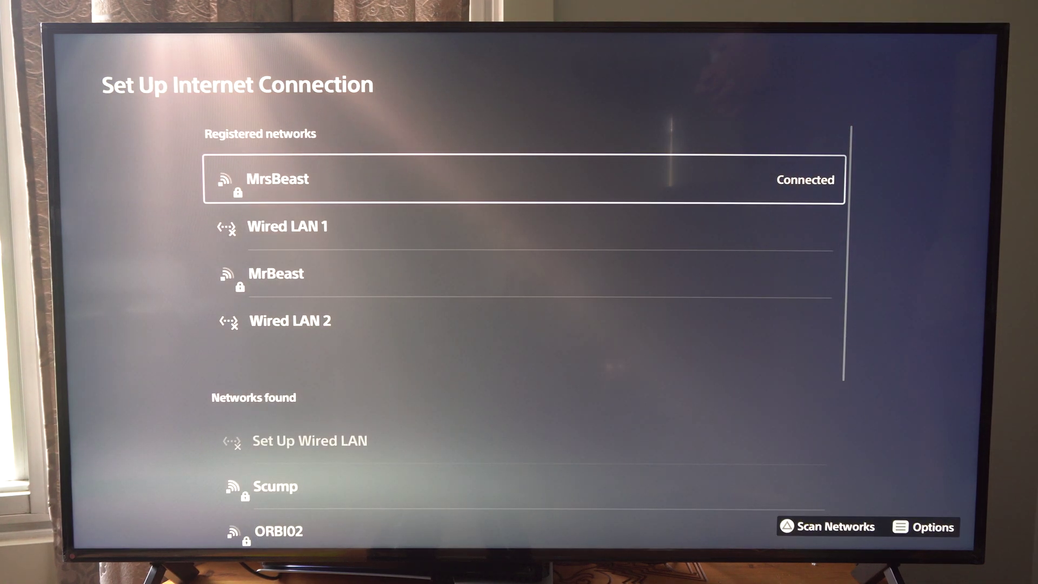
Open MrsBeast's Advanced Settings and switch DNS Settings to Manual.
key("F1")
key("Down")
key("Return")
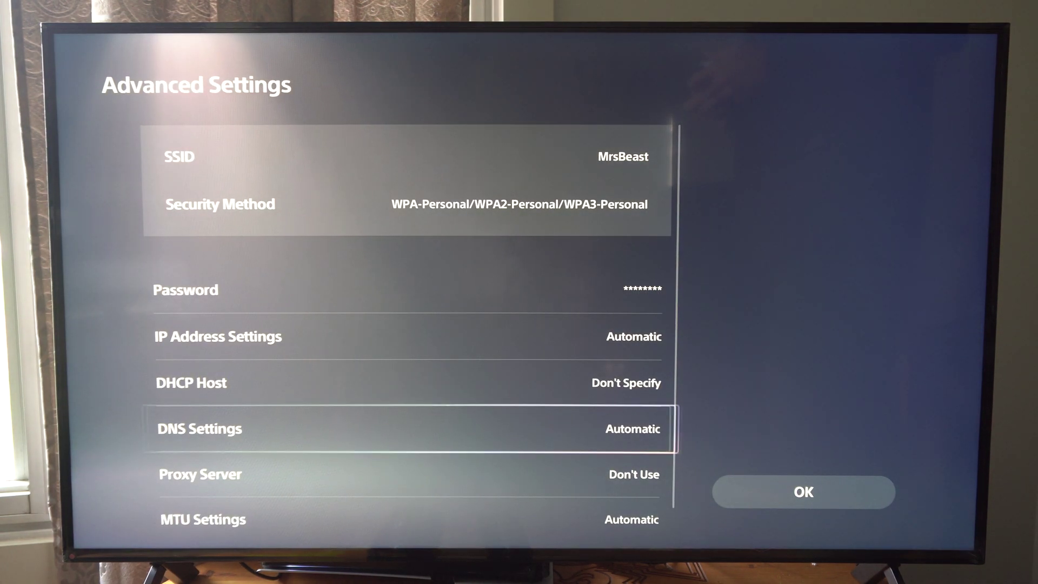
key("Return")
key("Return")
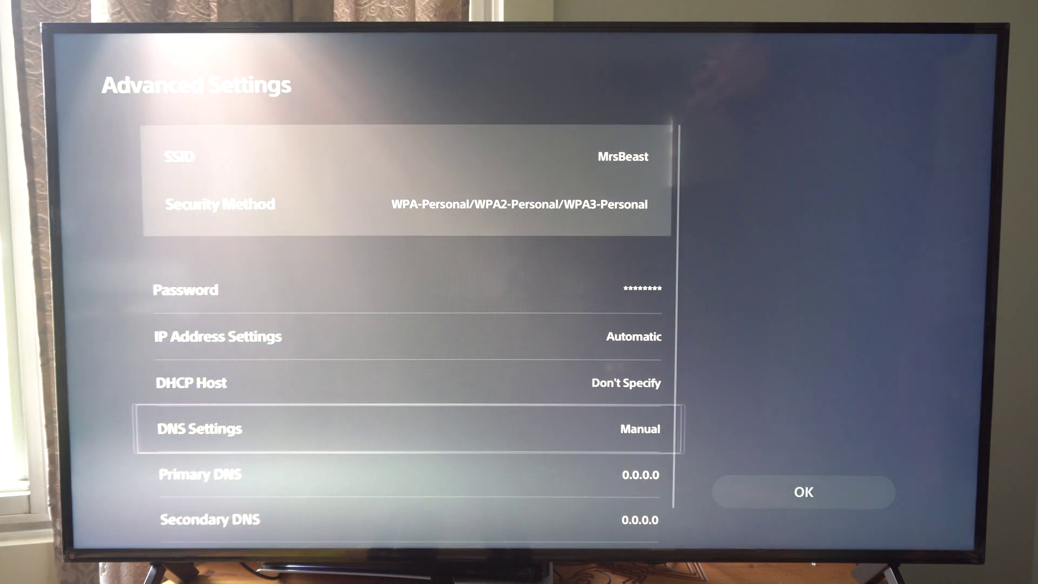
key("Return")
type("1.1.1.1")
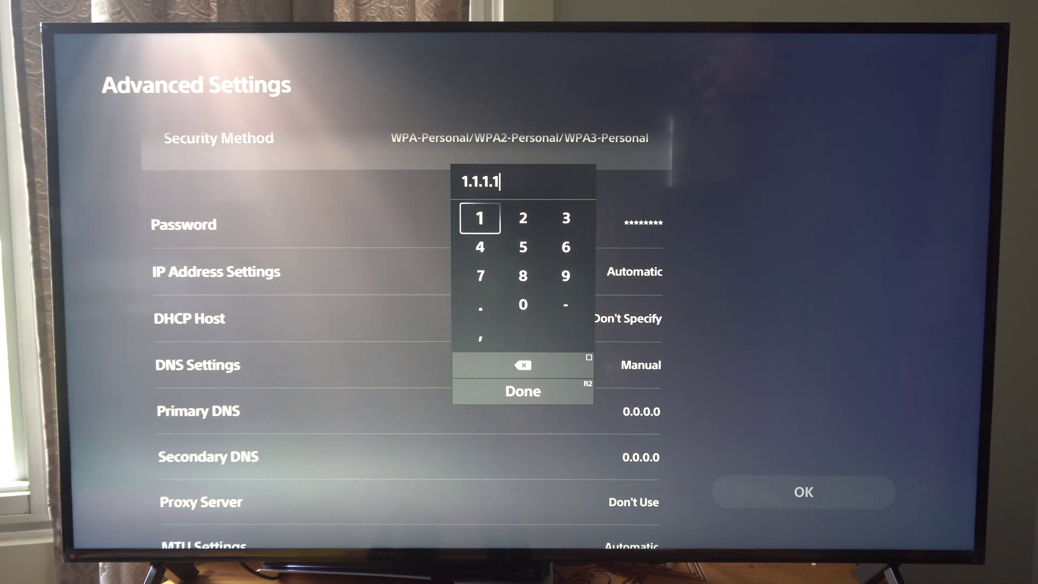
Set primary DNS 1.1.1.1 and begin entering the secondary DNS.
key("Return")
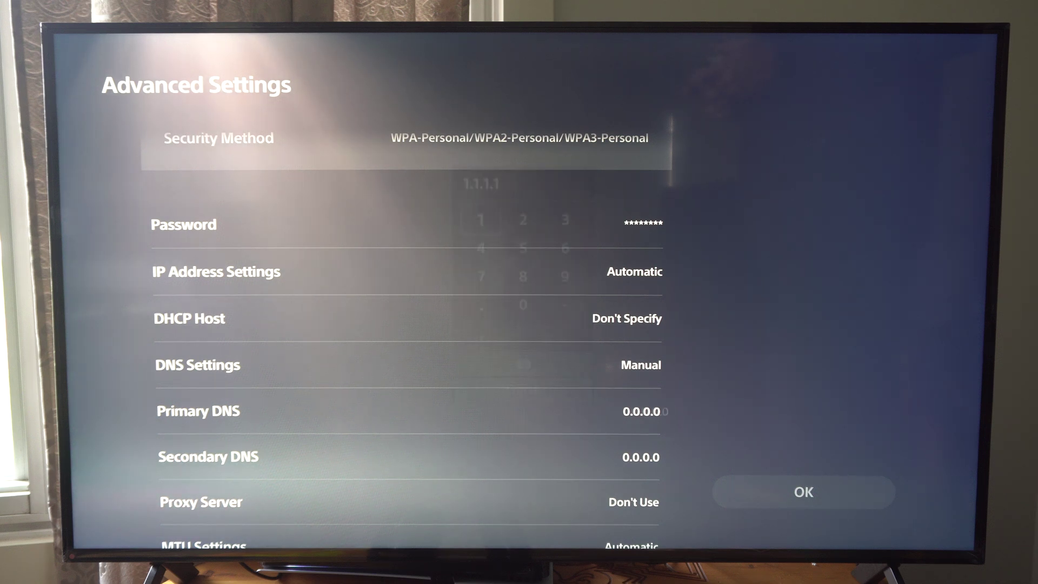
key("Down")
key("Return")
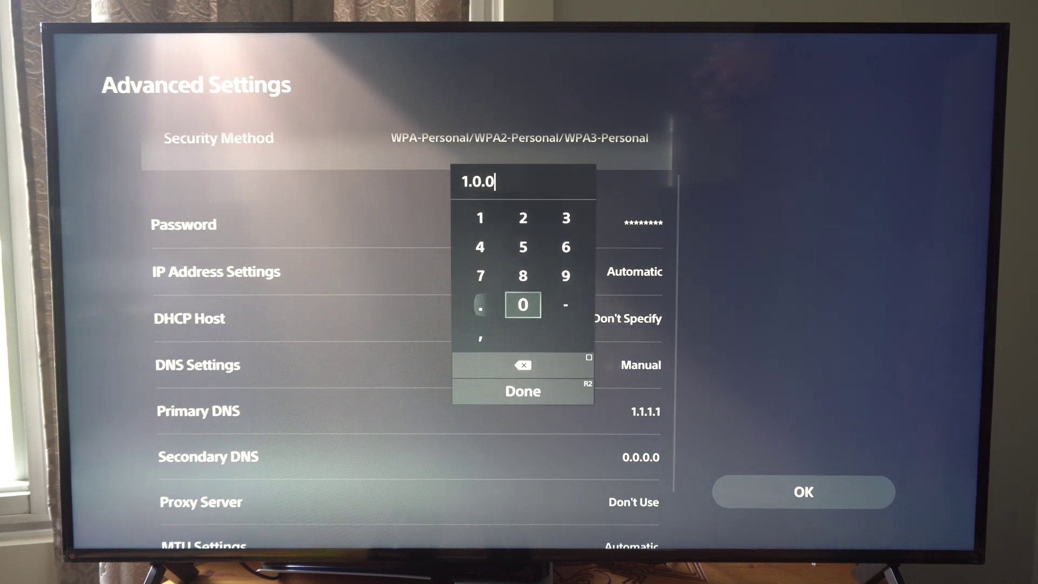
Confirm secondary DNS 1.0.0.1 and switch MTU Settings to Manual.
key("Return")
key("Down")
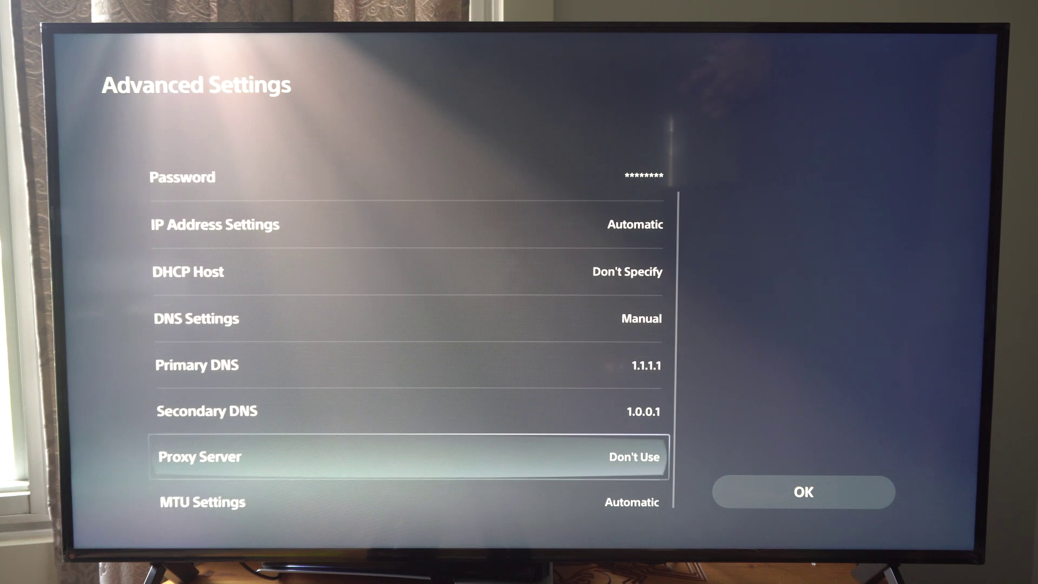
key("Down")
key("Return")
key("Down")
key("Return")
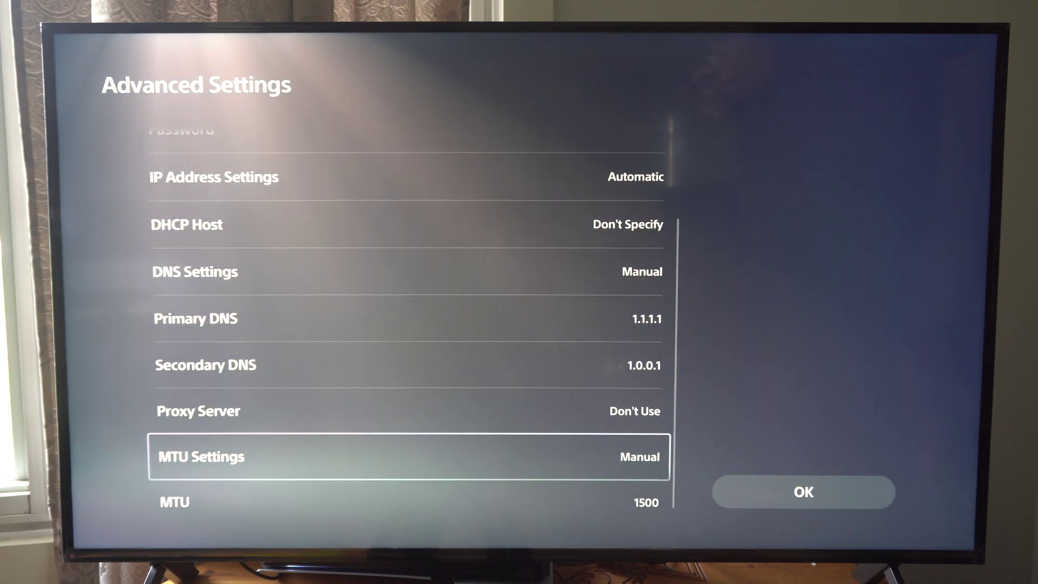
Change the MTU value from 1500 to 1473 and save the advanced settings.
key("Down")
key("Return")
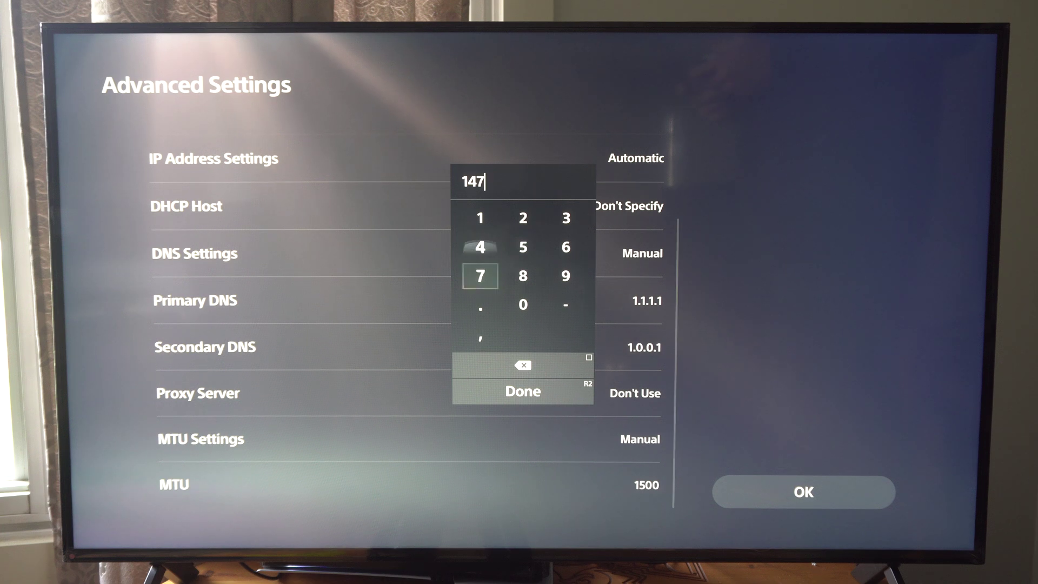
key("Up")
key("Right")
key("Right")
key("Return")
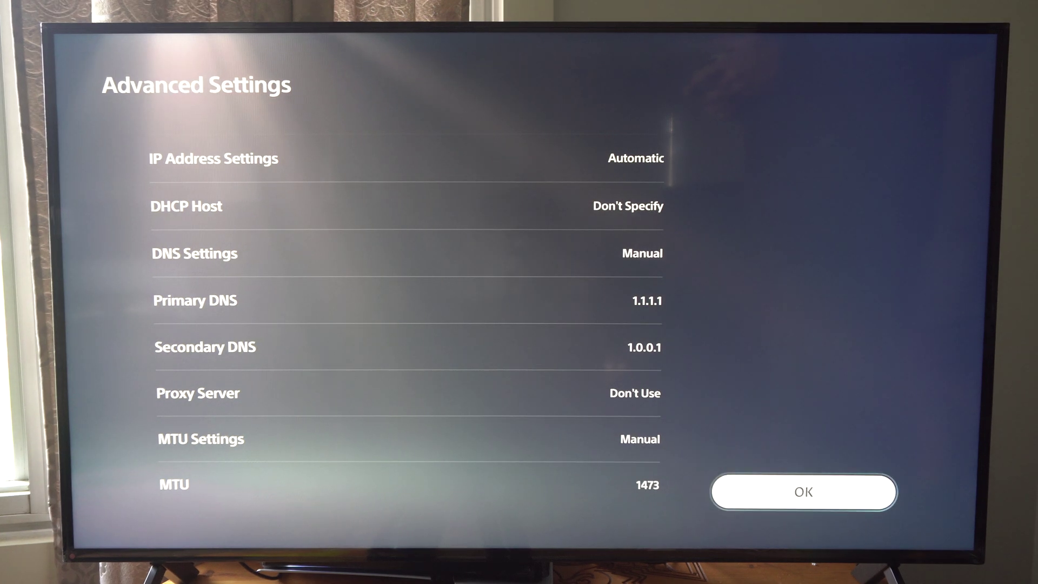
key("Return")
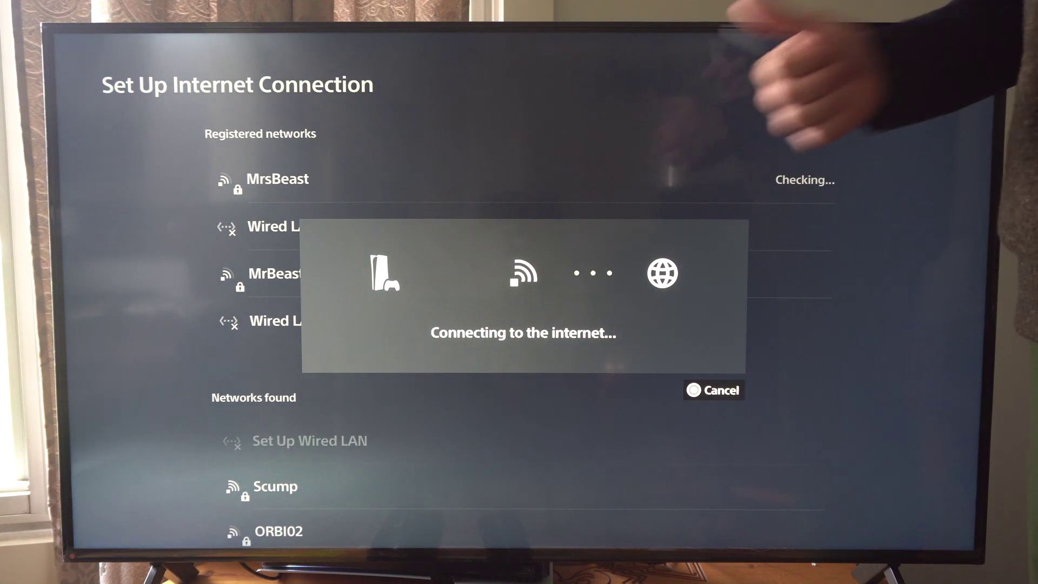
Confirm OK on Advanced Settings so the PS5 reconnects to MrsBeast.
key("Return")
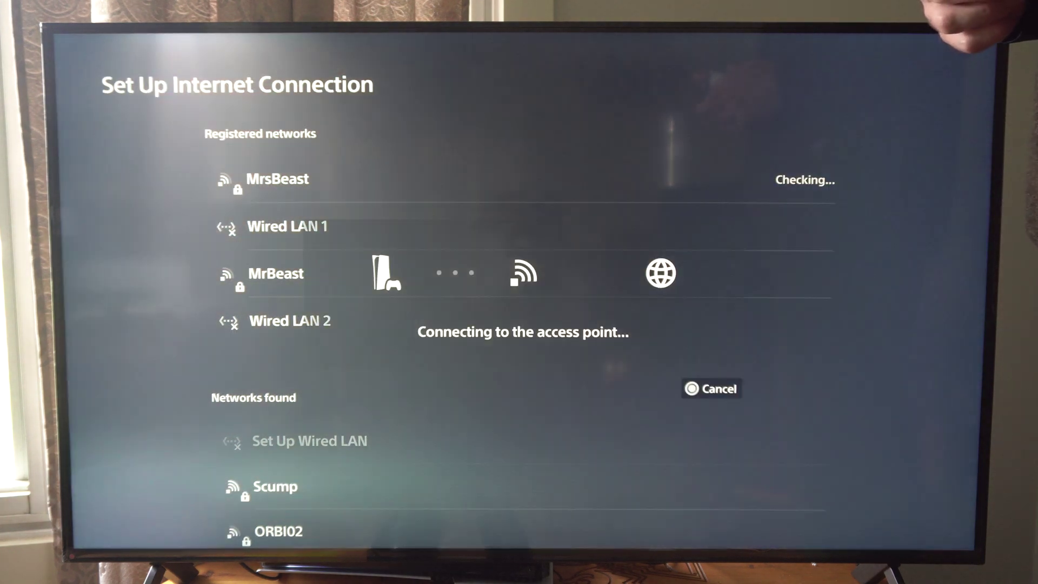